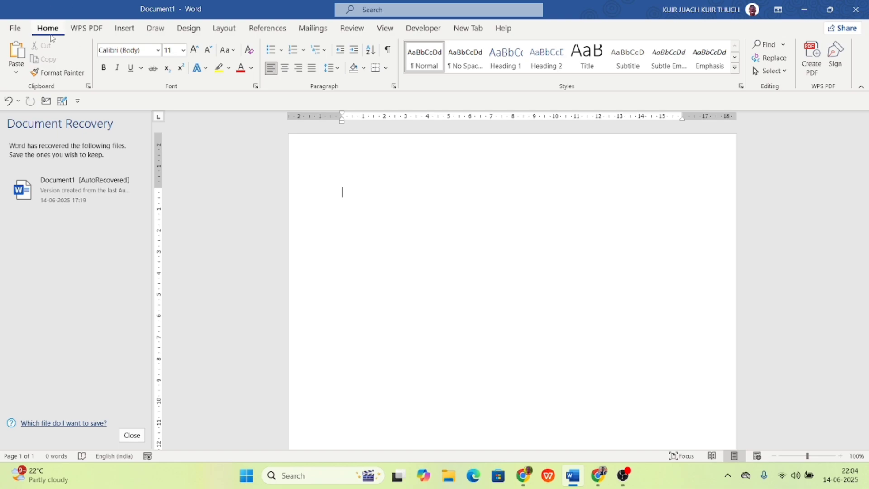
left_click(79, 32)
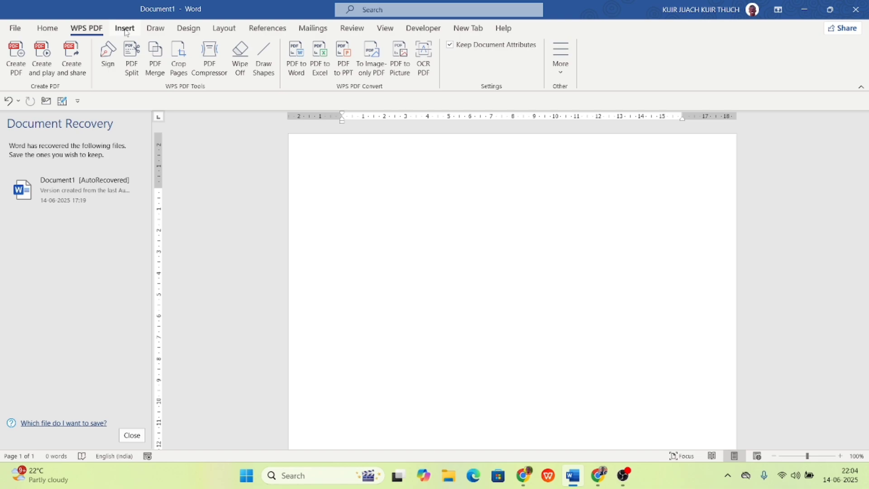
left_click(125, 31)
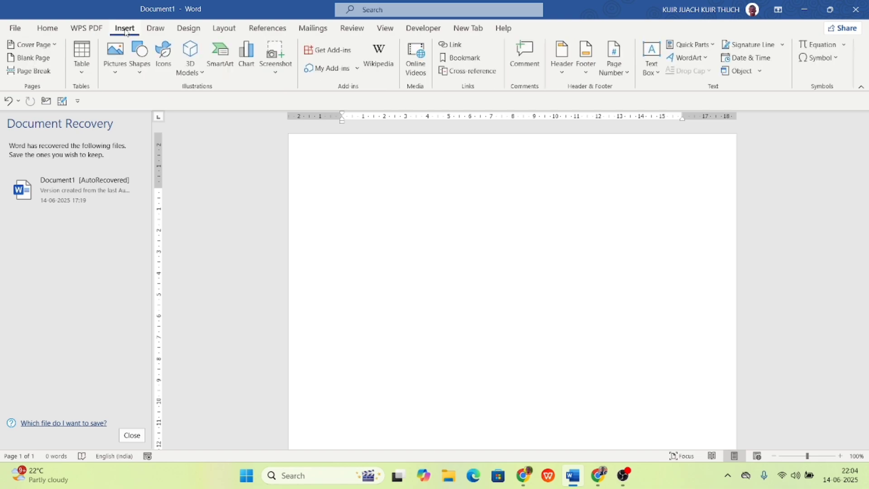
left_click(155, 30)
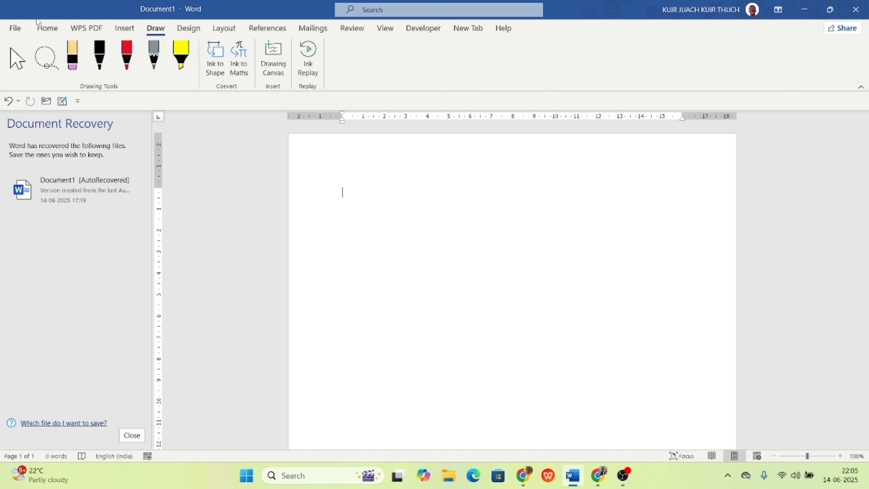
left_click(44, 29)
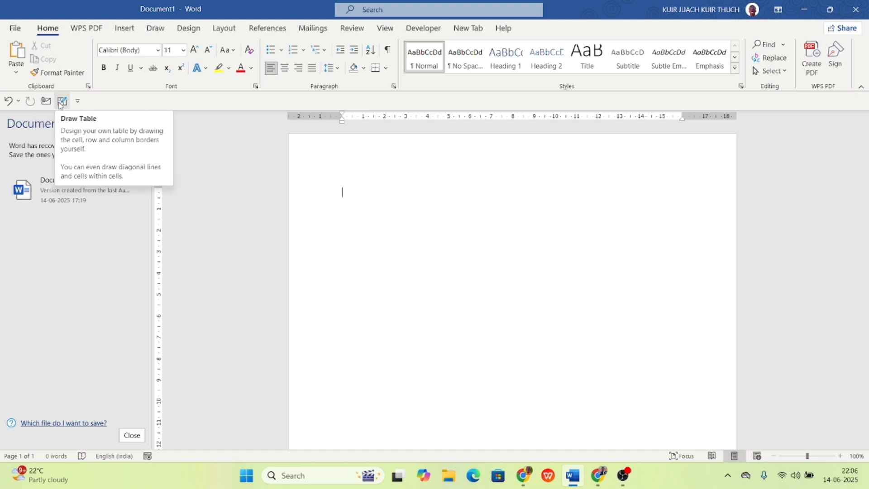
Add the New and the Print Preview and Print commands to the Quick Access Toolbar
left_click(77, 101)
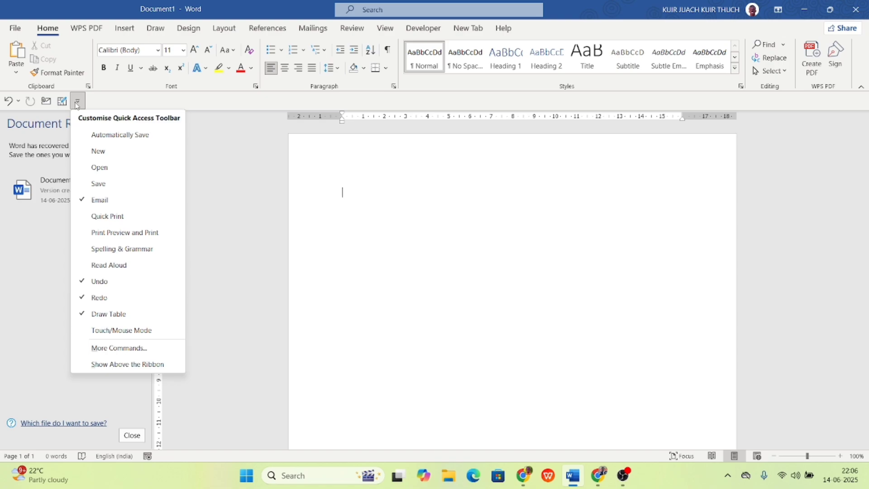
left_click(97, 152)
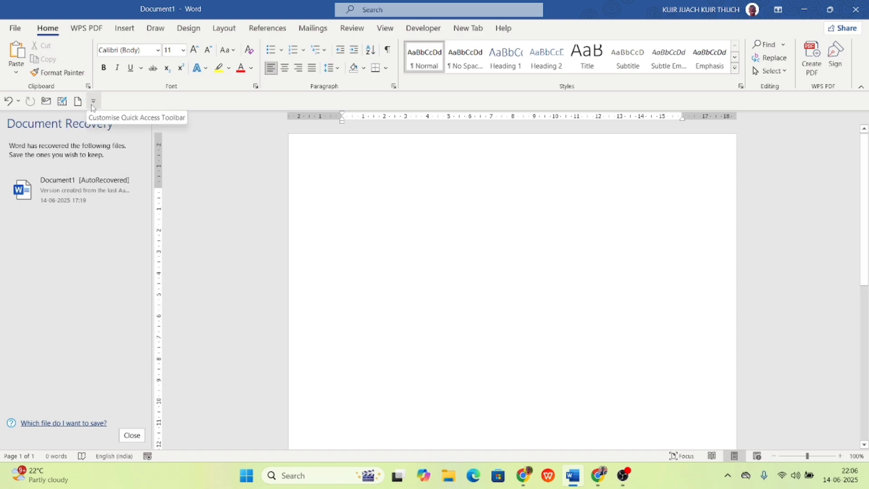
left_click(15, 28)
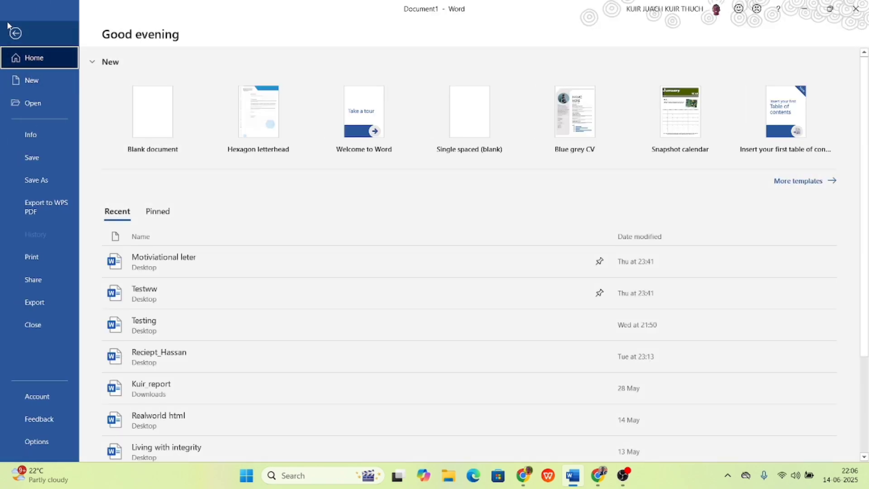
left_click(15, 33)
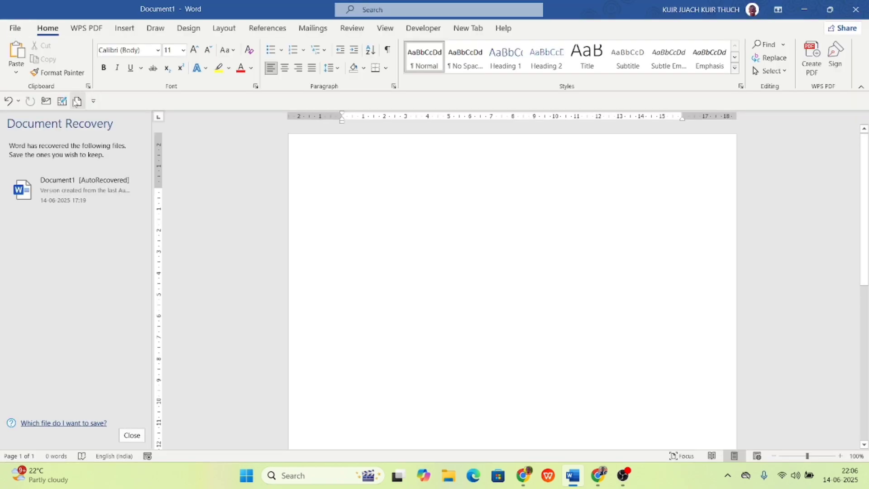
left_click(92, 101)
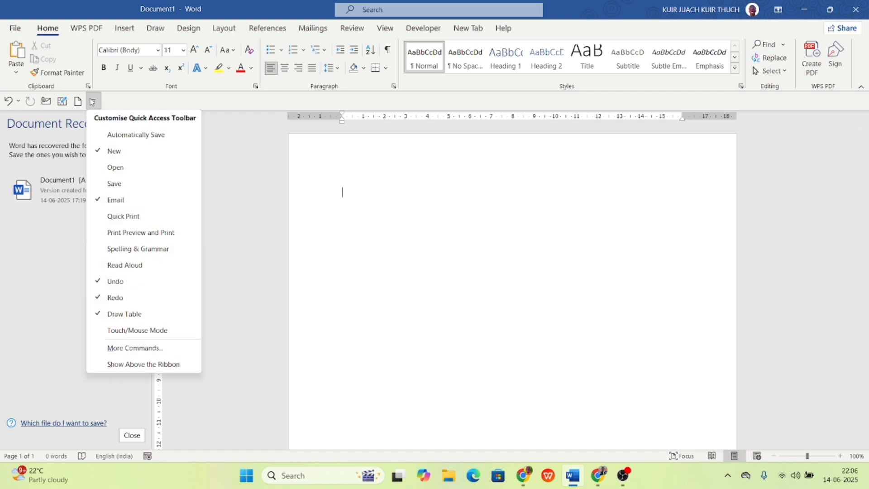
left_click(103, 232)
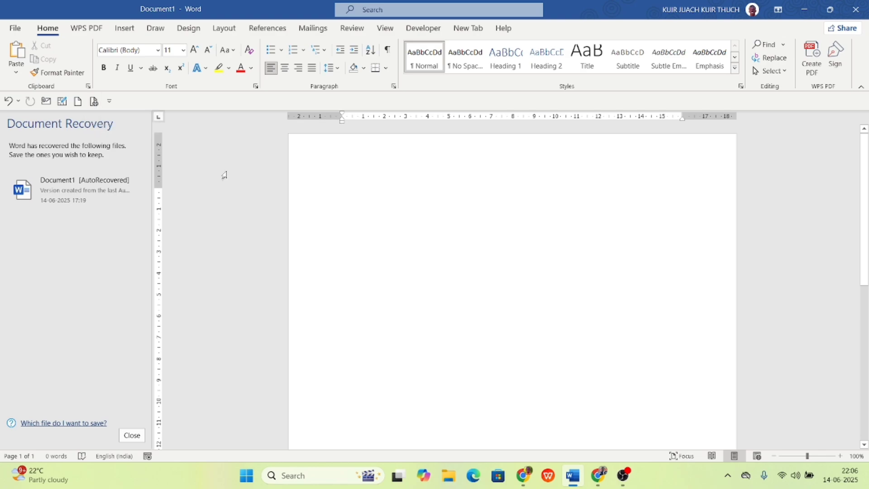
Examine the document's print preview and print settings, reaching them also through the Quick Access Toolbar's print preview command
left_click(10, 30)
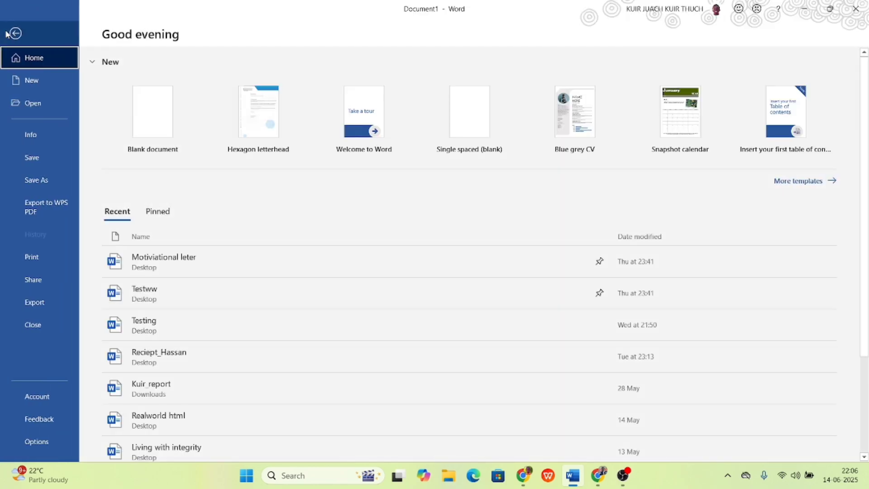
left_click(38, 258)
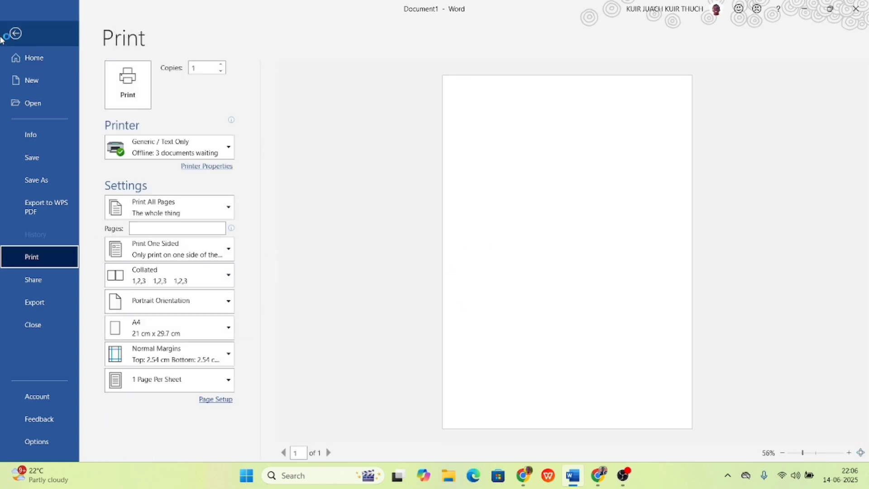
left_click(17, 34)
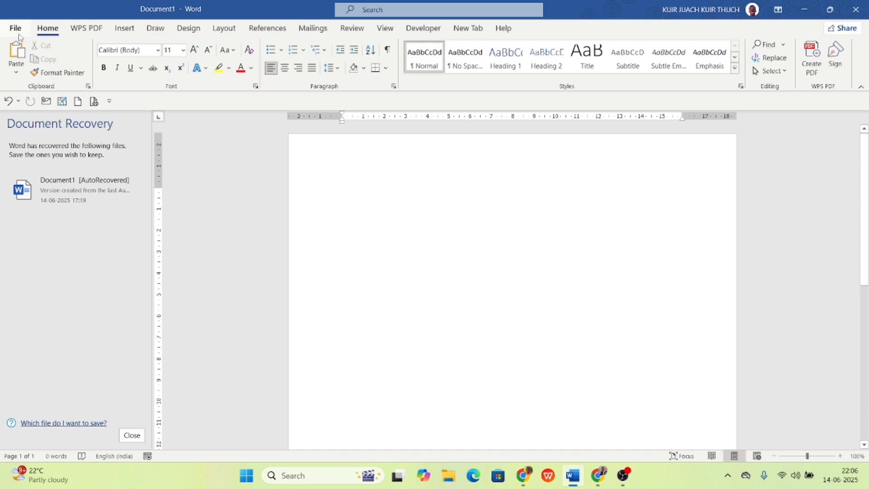
left_click(94, 101)
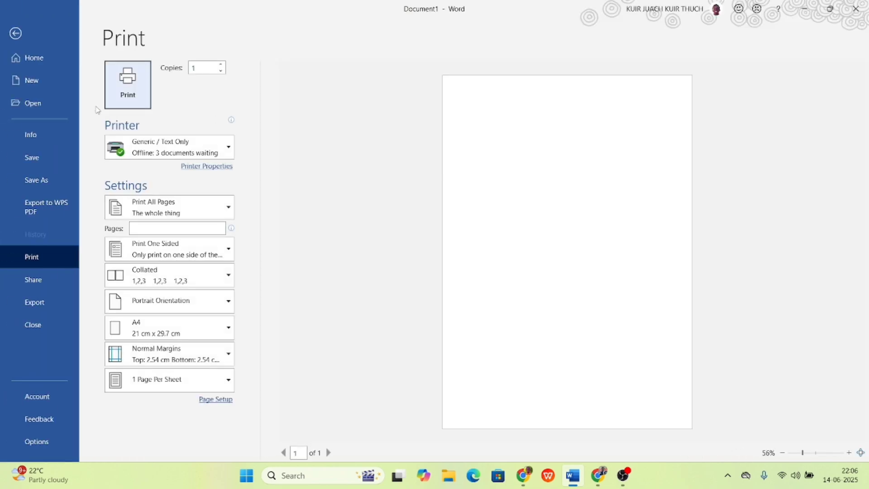
left_click(13, 31)
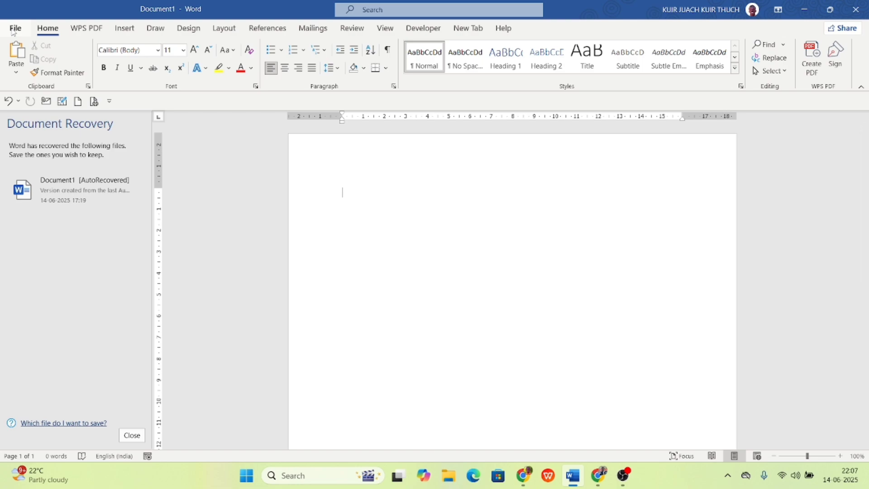
Move the Quick Access Toolbar above the ribbon and return it below the ribbon
left_click(109, 101)
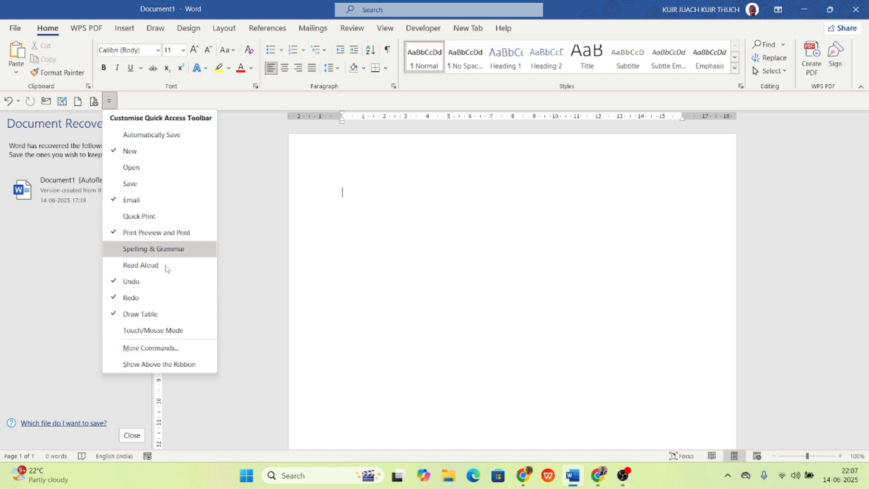
left_click(146, 364)
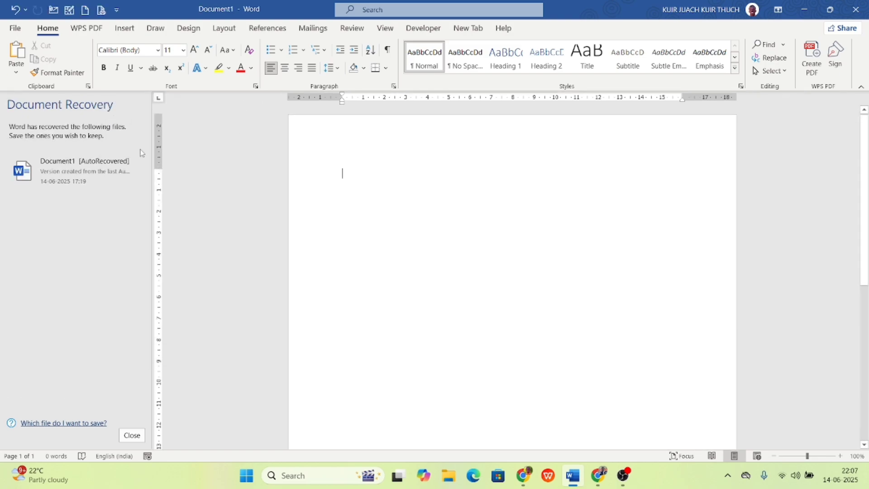
left_click(116, 10)
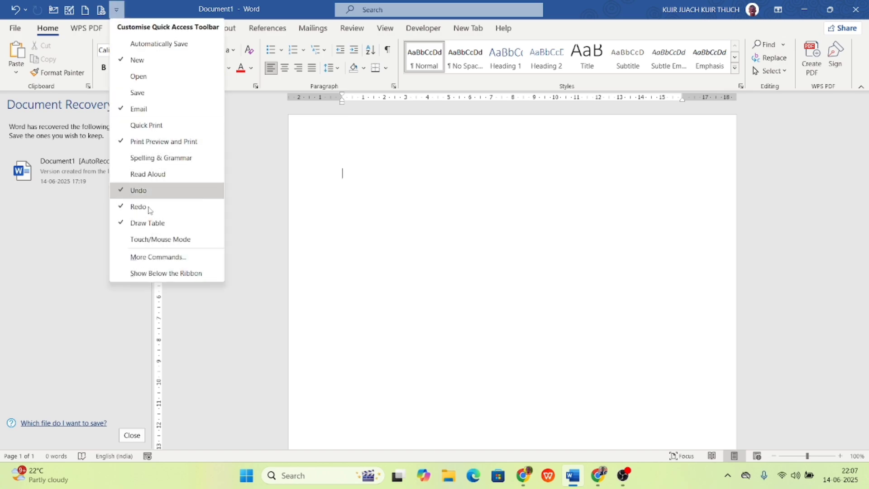
left_click(149, 273)
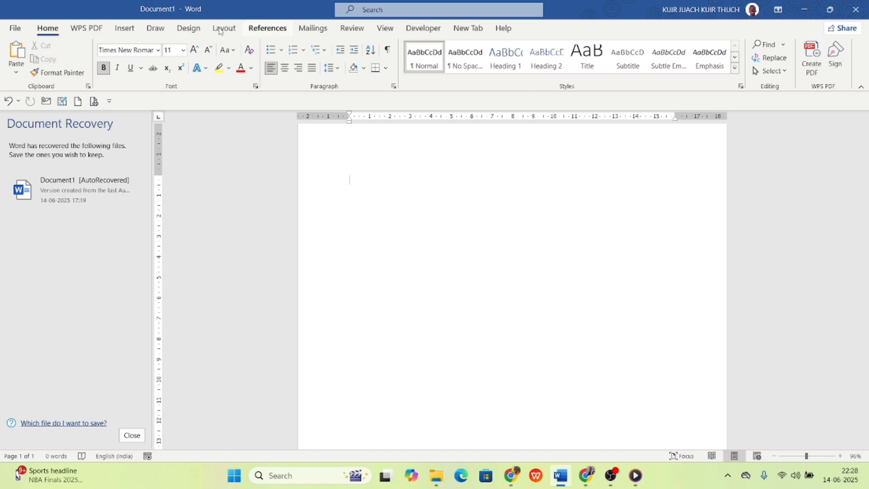
left_click(194, 29)
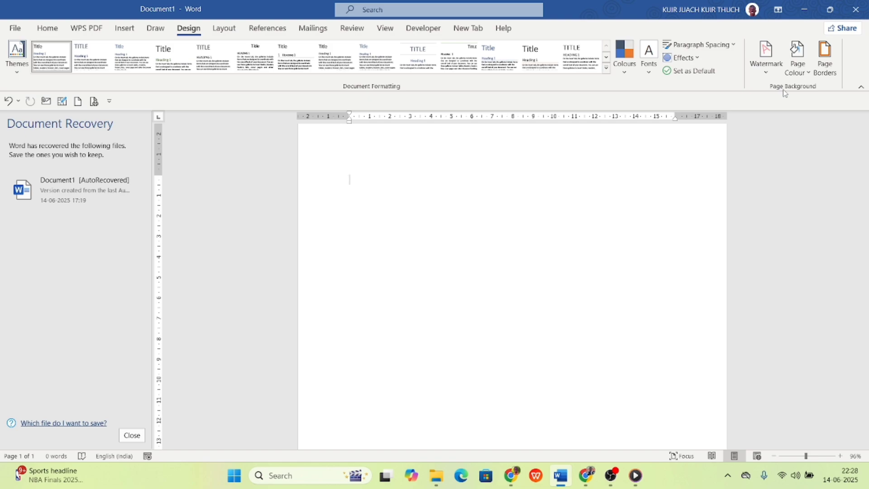
left_click(313, 29)
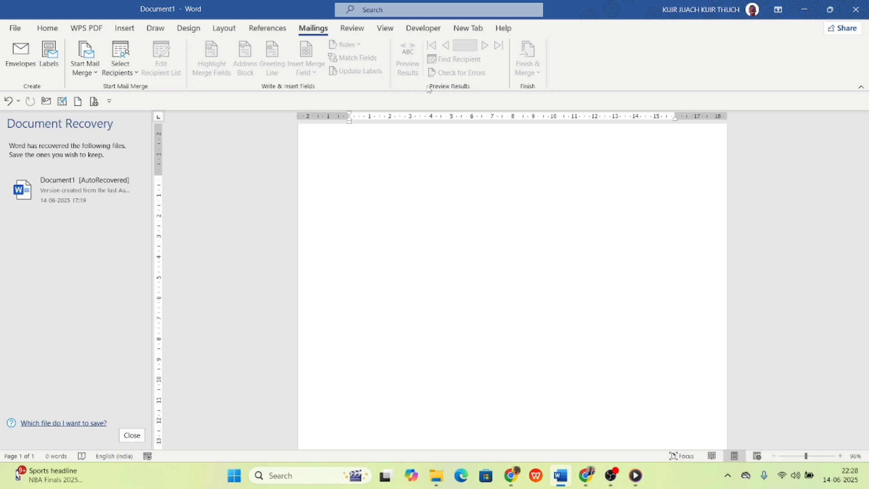
Examine the Clipboard pane, the basic and advanced font settings, and the paragraph settings, closing each without changes
left_click(41, 30)
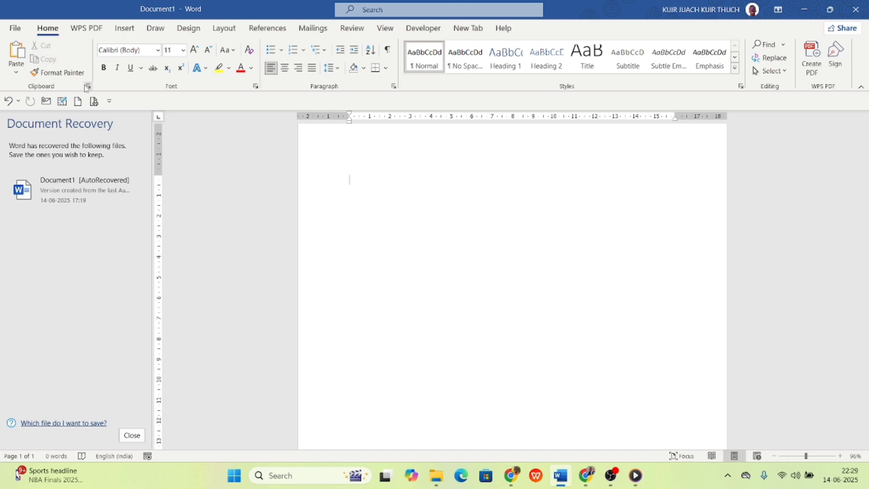
left_click(88, 86)
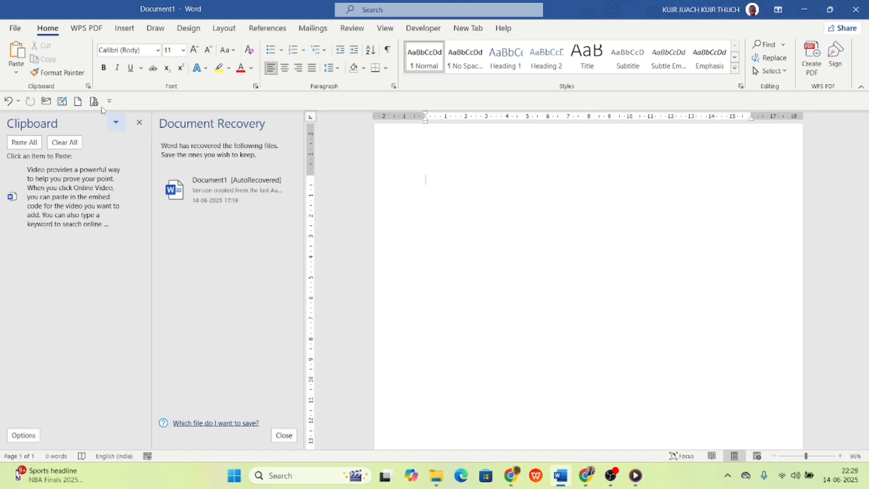
left_click(87, 86)
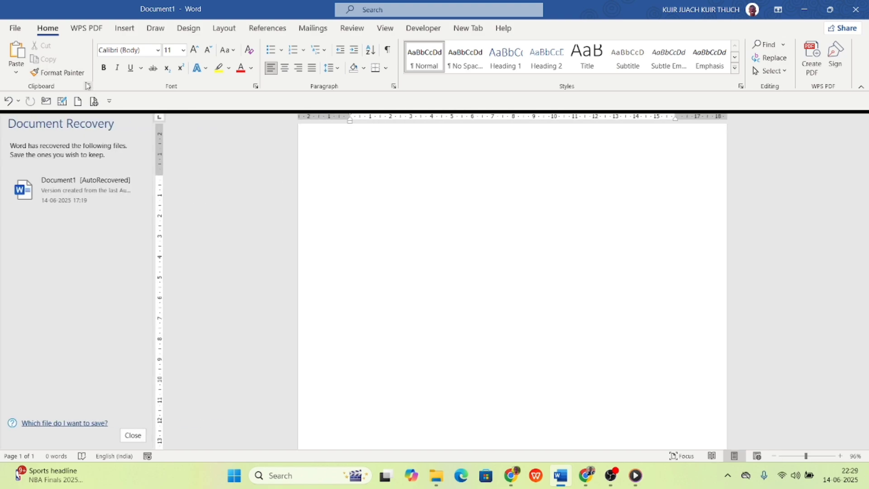
left_click(255, 86)
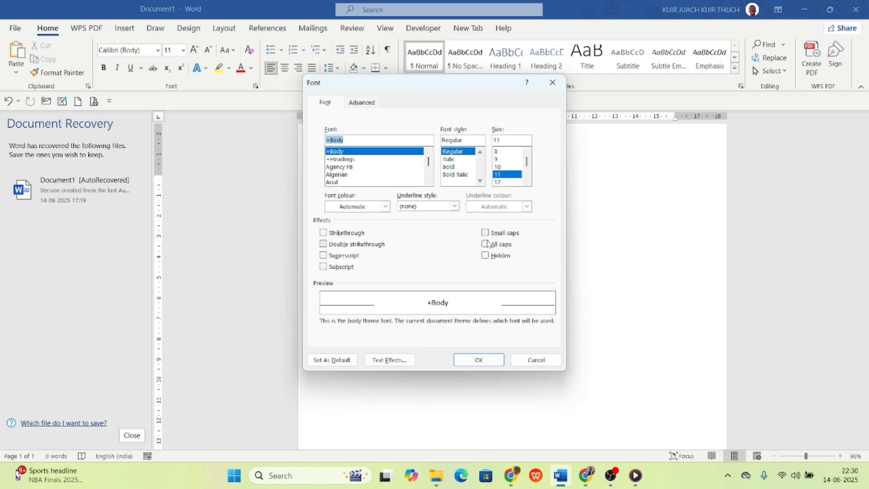
left_click(364, 102)
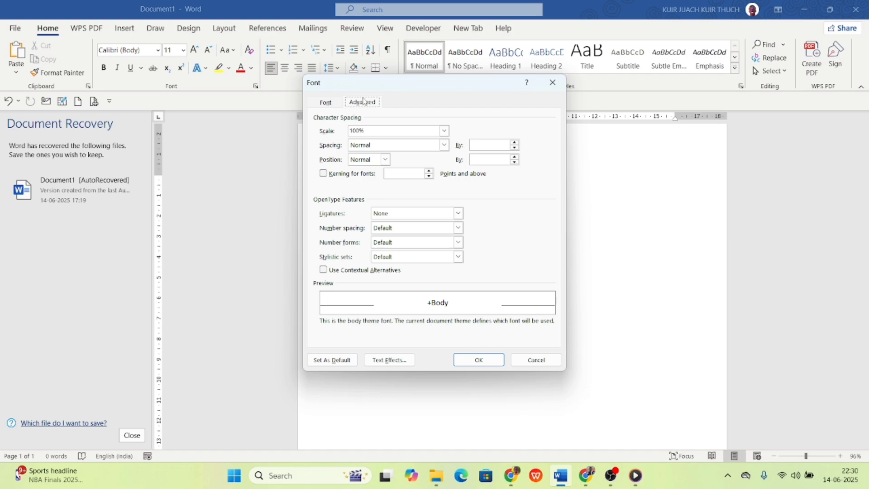
left_click(328, 105)
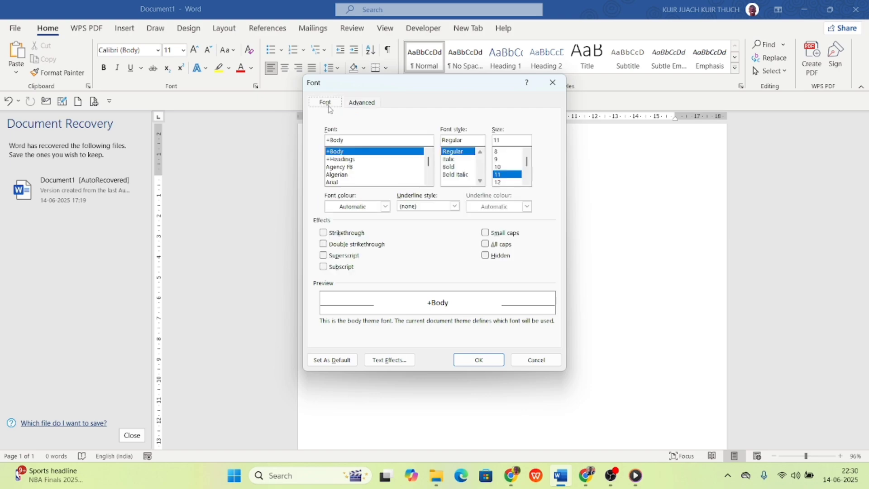
left_click(550, 84)
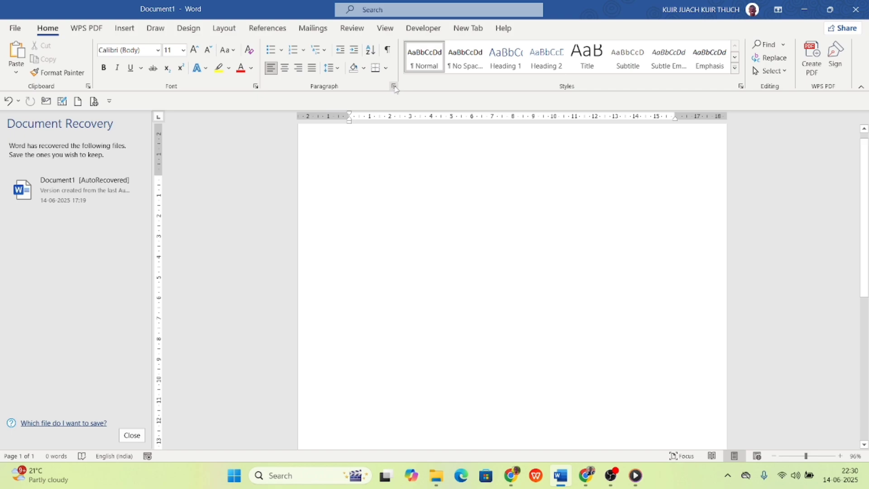
left_click(393, 86)
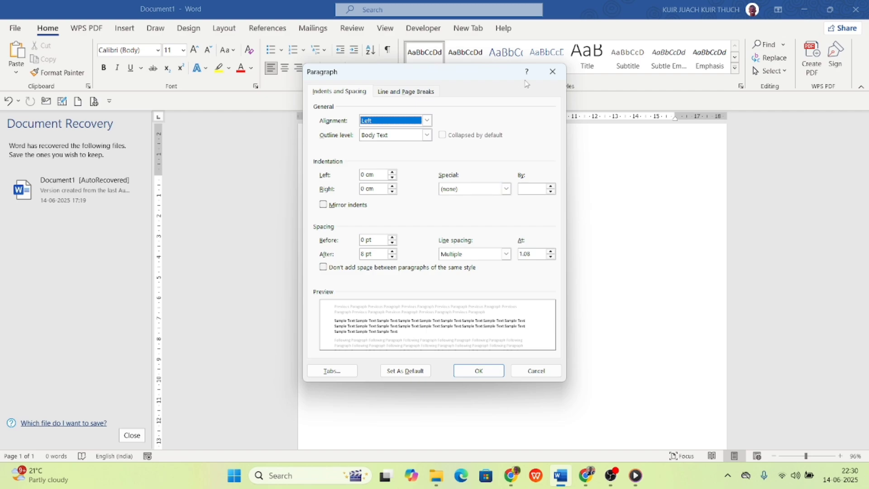
left_click(553, 72)
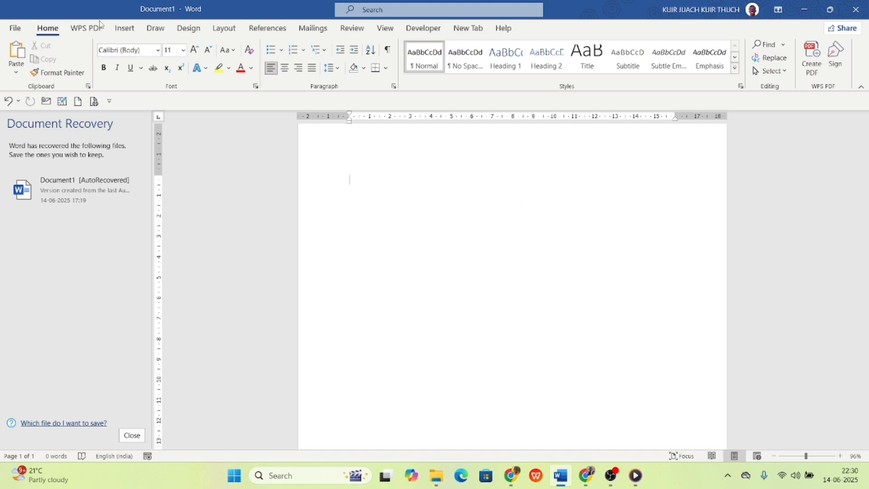
left_click(126, 27)
left_click(158, 26)
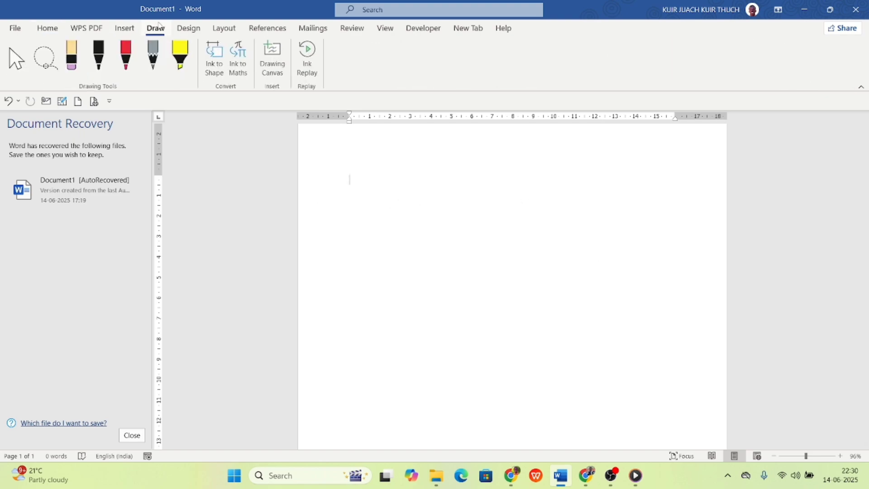
left_click(194, 34)
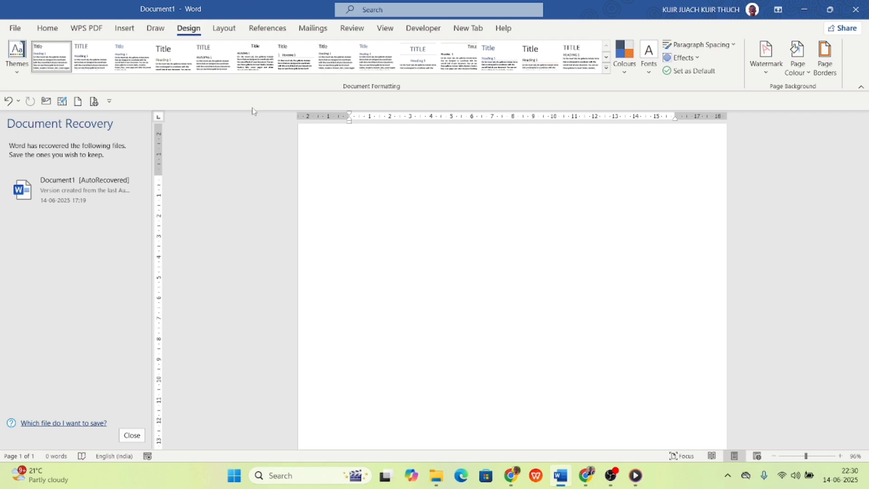
left_click(109, 102)
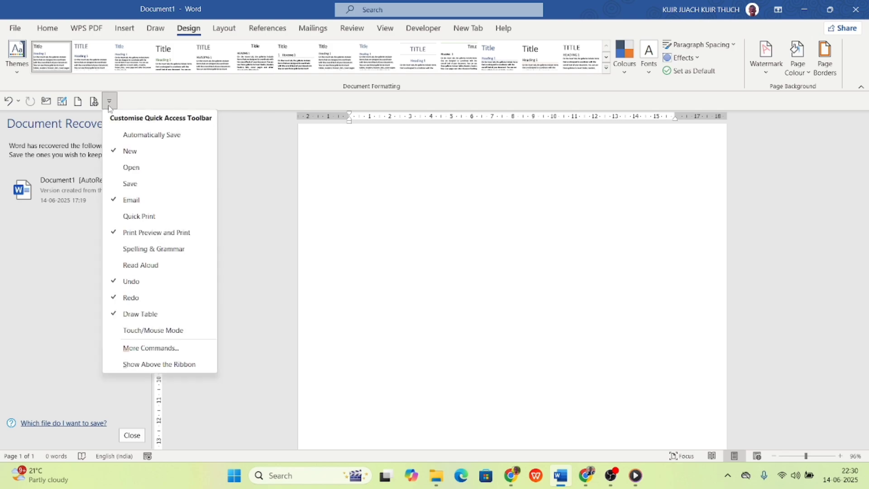
left_click(262, 201)
left_click(48, 27)
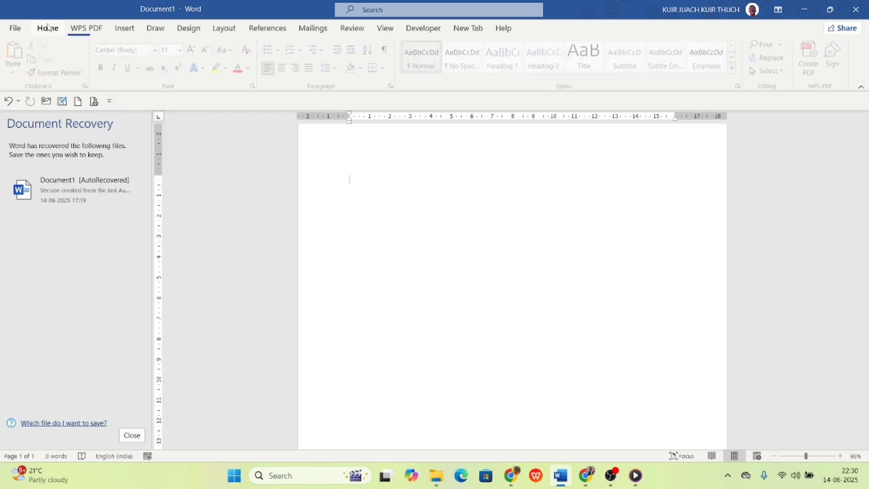